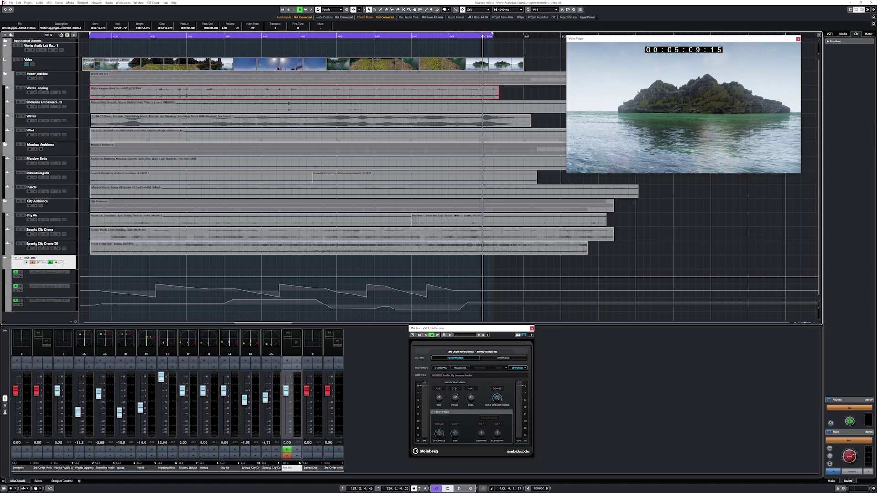
Step: Solo the Water and Sea folder and the Mix Bus, then show the Waves Lapping channel settings
click(23, 74)
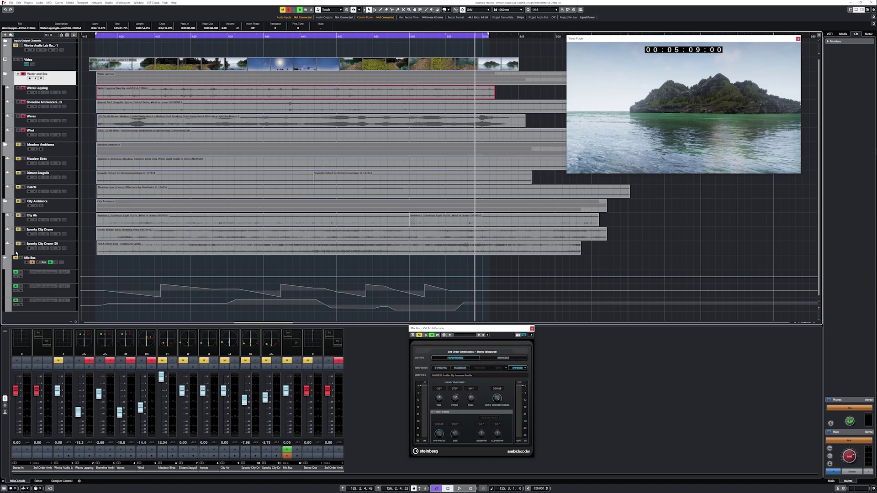
click(20, 258)
click(41, 93)
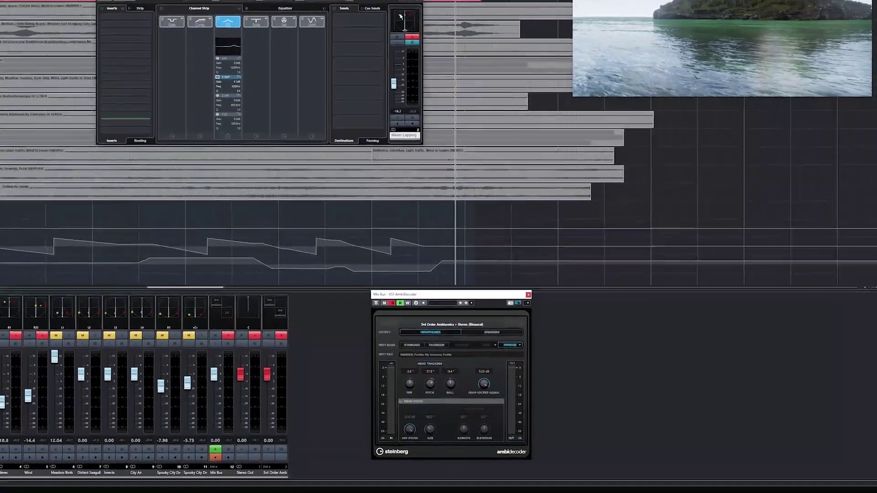
Step: In the Waves Lapping VST MultiPanner, change the source-size divergence from 34.5% to 38.5%
double_click(435, 112)
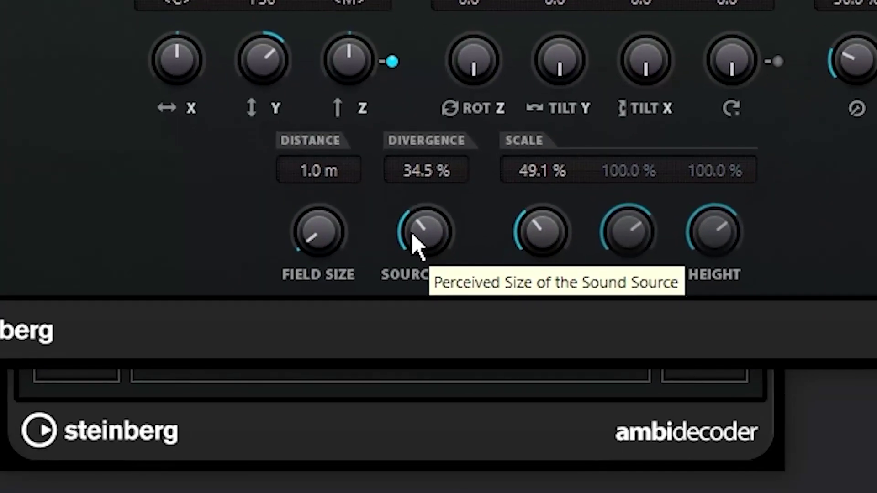
drag(409, 259, 396, 207)
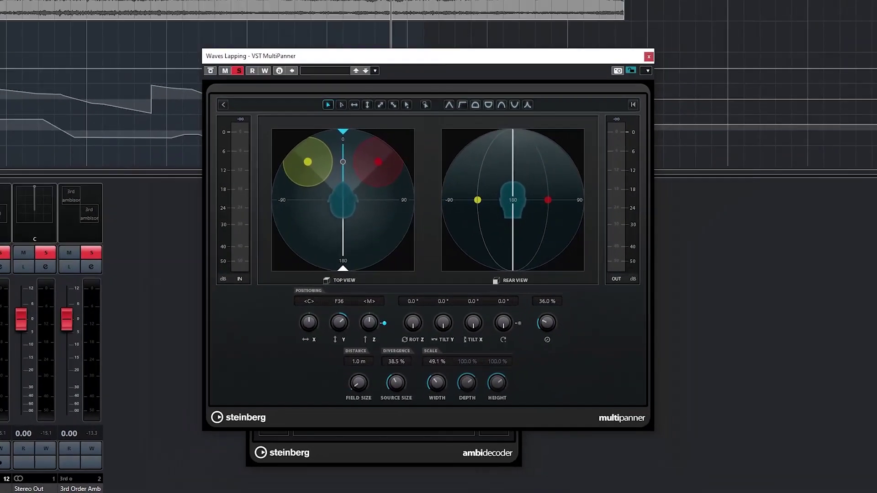
Step: Review the Waves, Wind and Shoreline Ambience Seagulls Boats panners, closing each MultiPanner window
click(648, 56)
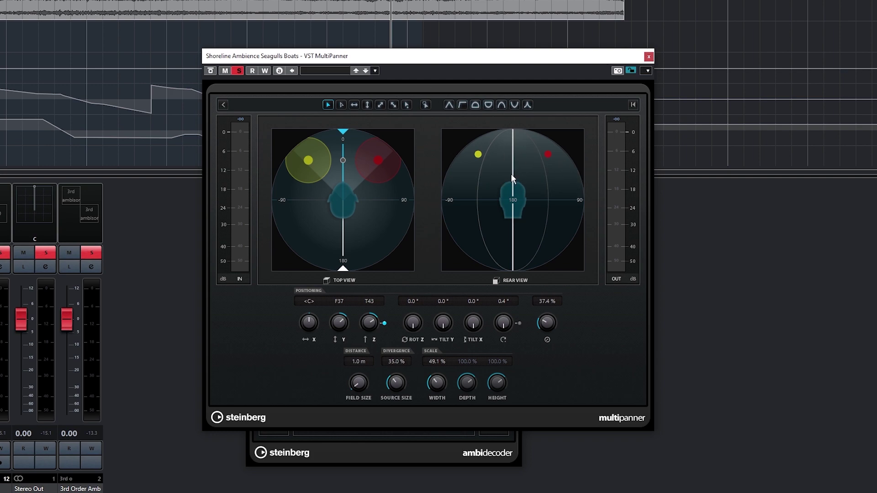
key(Down)
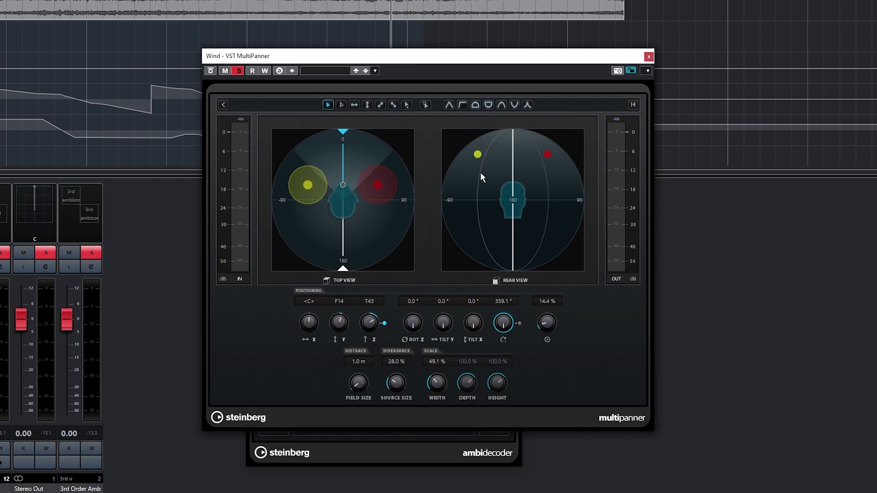
click(649, 56)
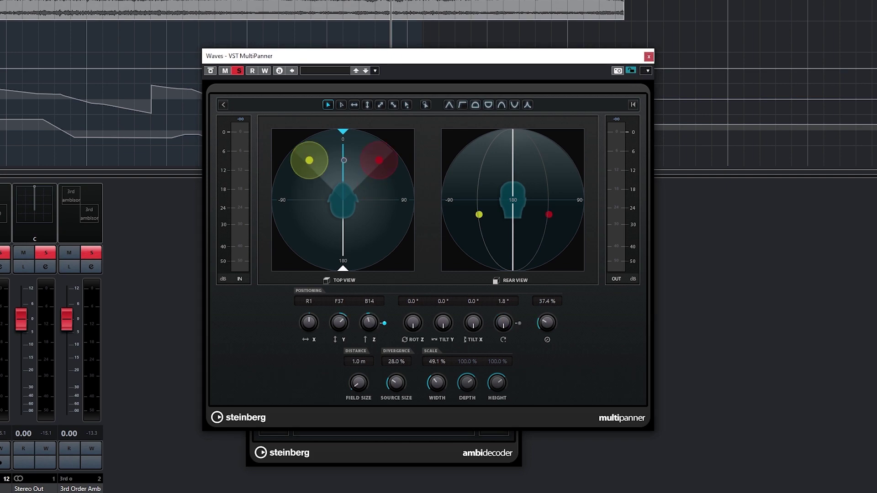
key(Down)
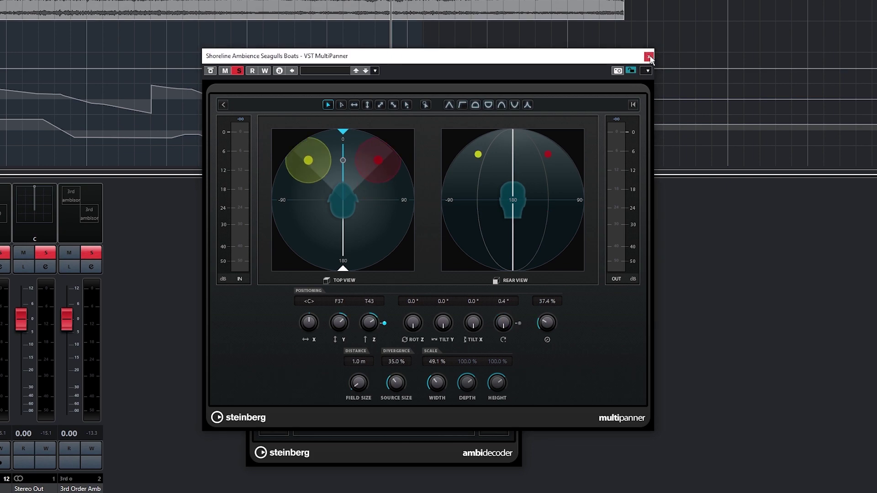
click(648, 57)
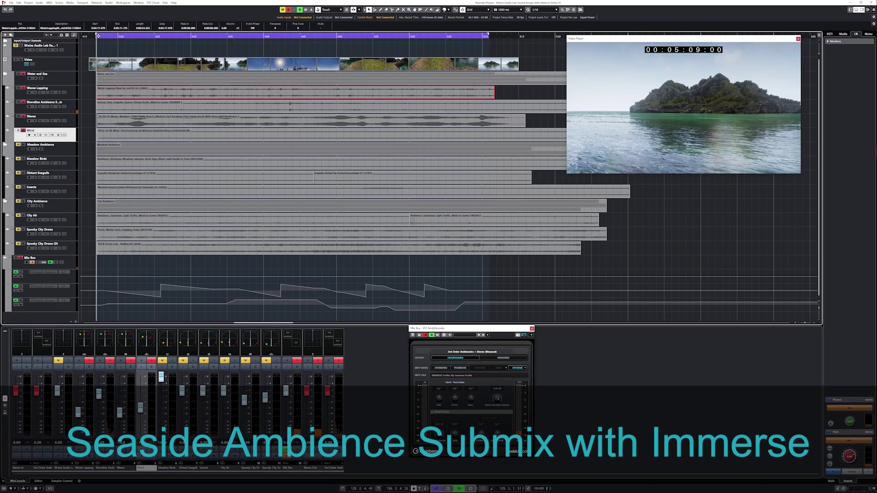
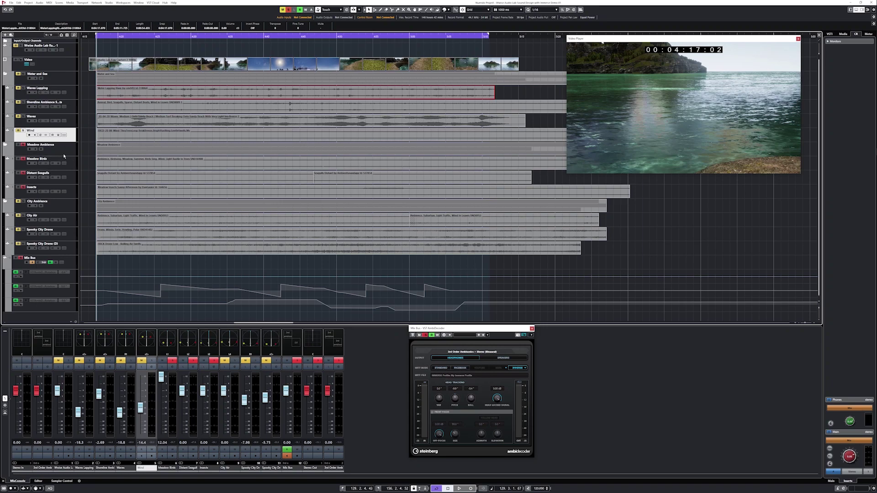
Step: Inspect where the Meadow Birds source sits in its VST MultiPanner
click(63, 154)
click(40, 163)
double_click(433, 110)
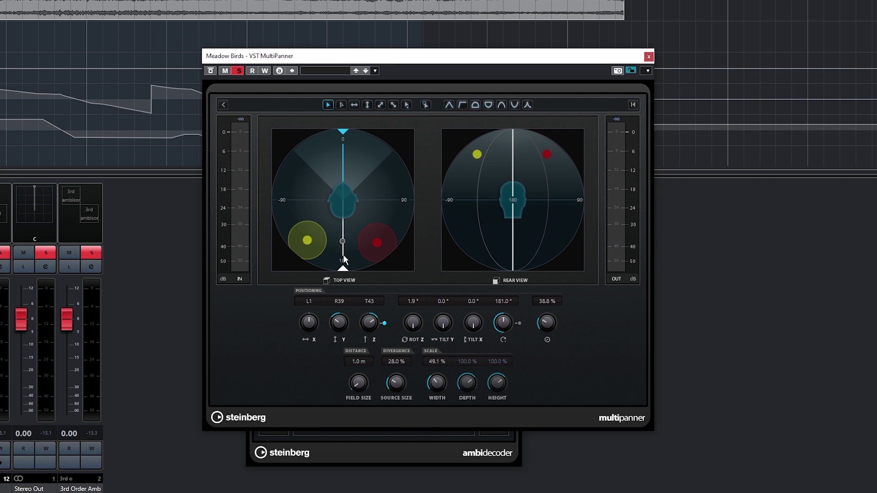
click(649, 57)
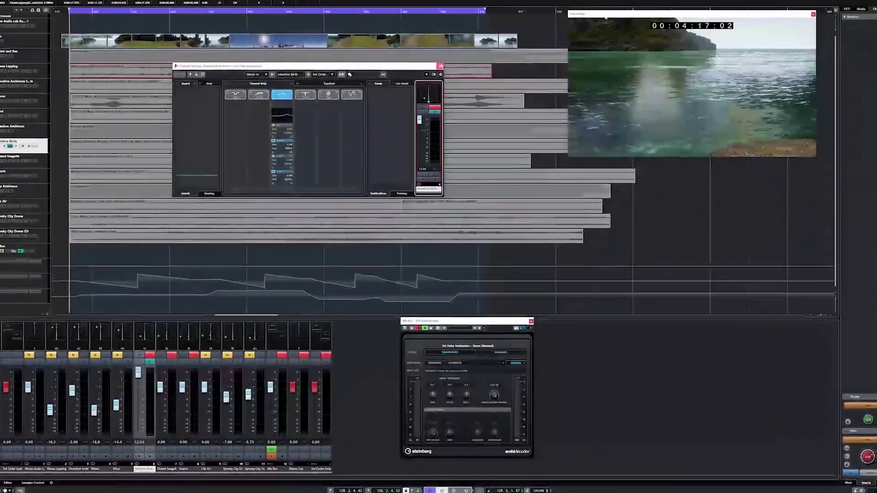
click(434, 42)
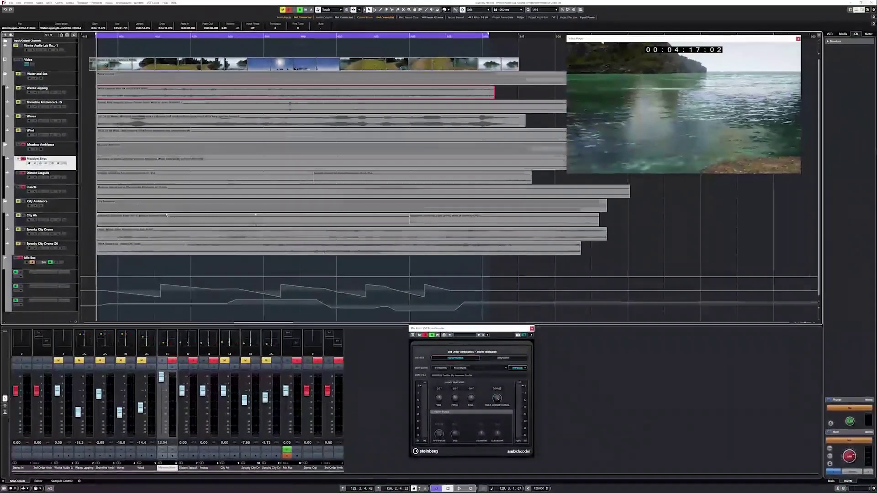
Step: Inspect the Distant Seagulls and Insects panner positions, then play the meadow ambience submix
click(39, 176)
click(41, 177)
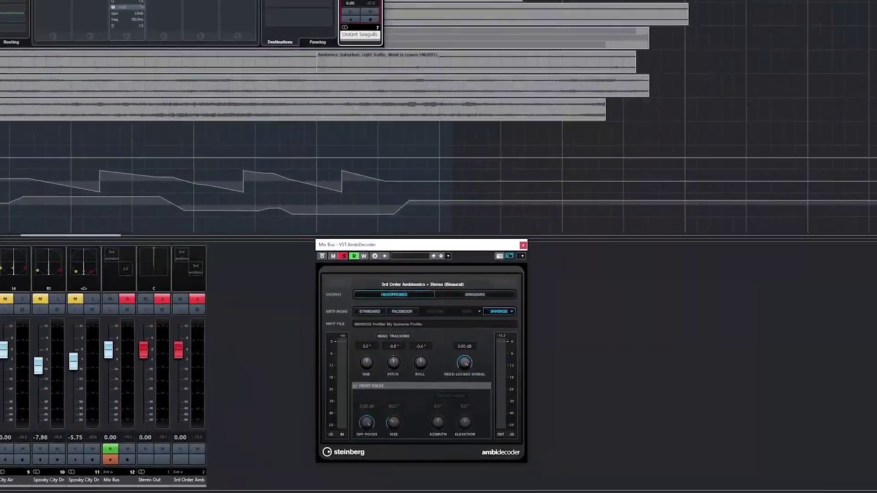
double_click(360, 1)
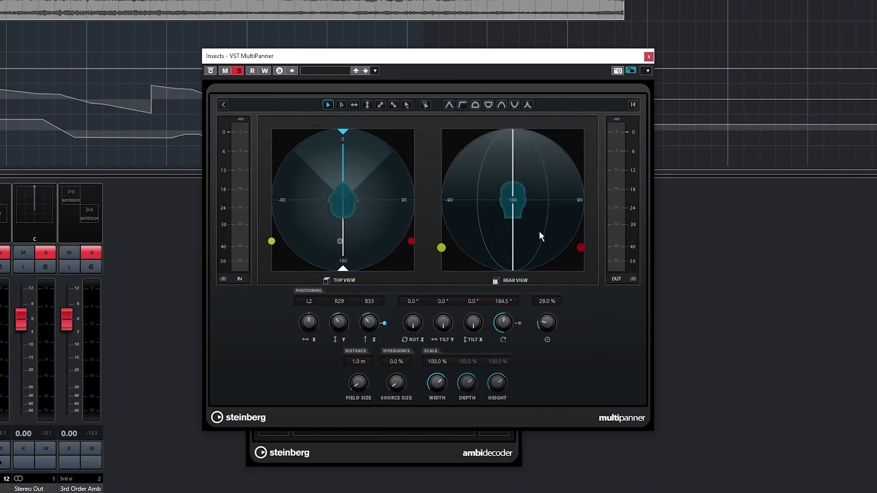
click(649, 56)
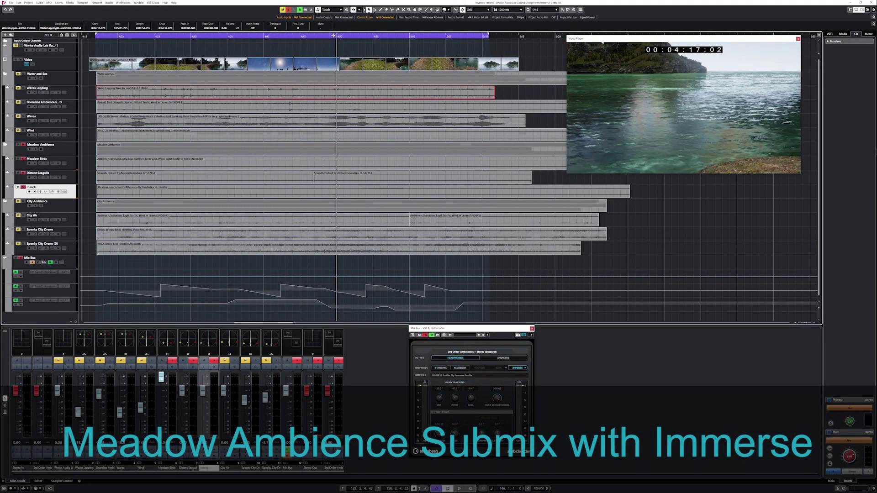
key(space)
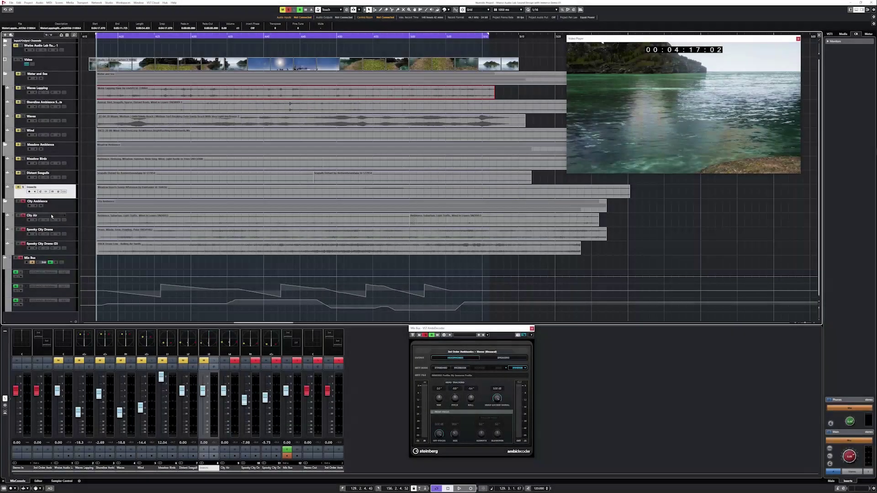
click(56, 210)
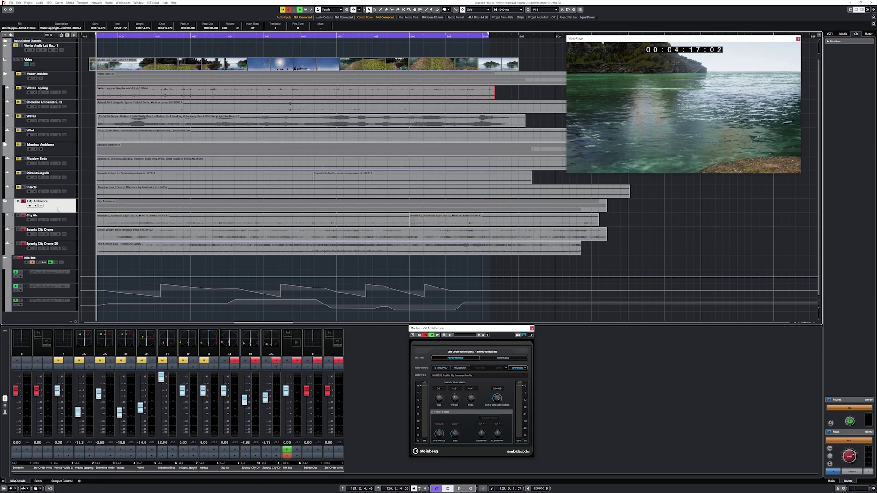
click(71, 237)
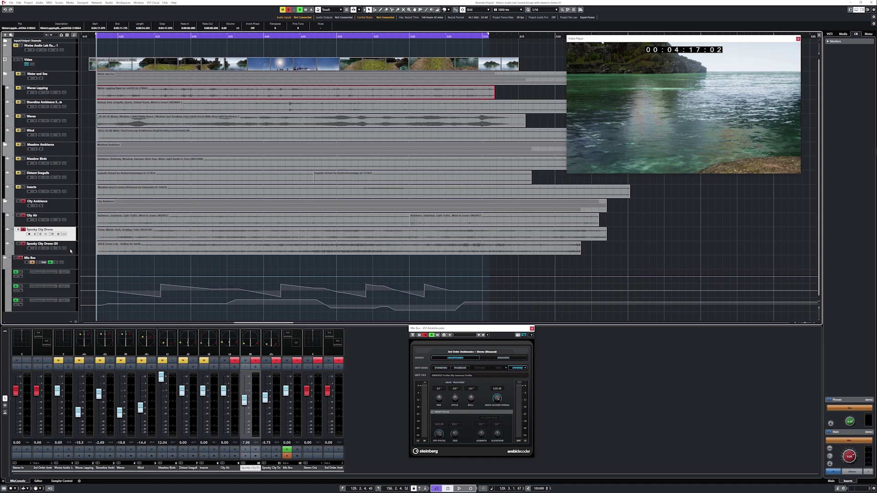
click(71, 251)
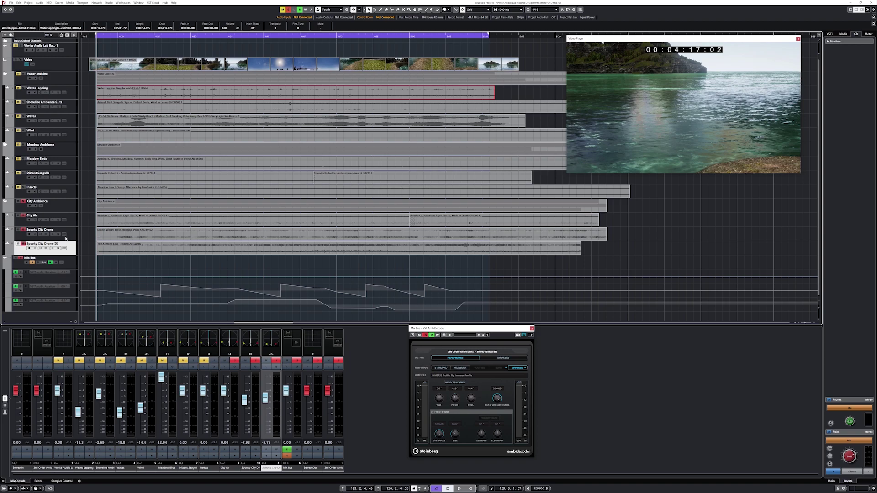
click(35, 220)
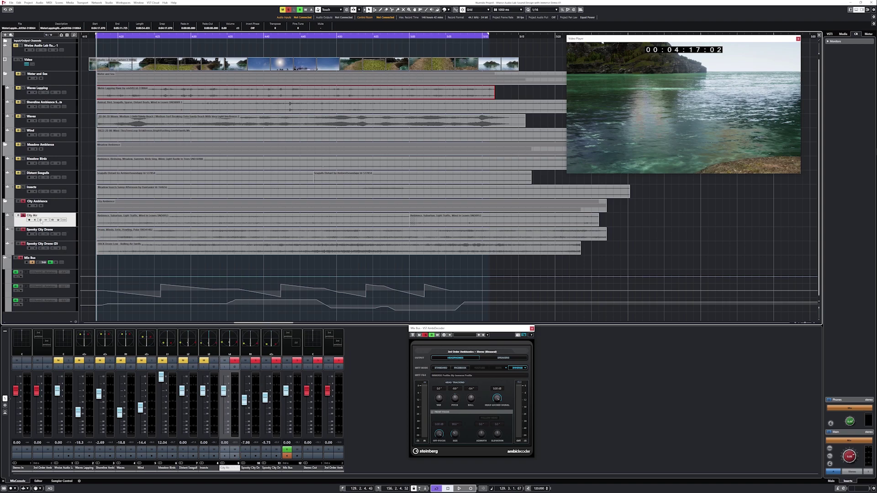
click(40, 220)
double_click(433, 117)
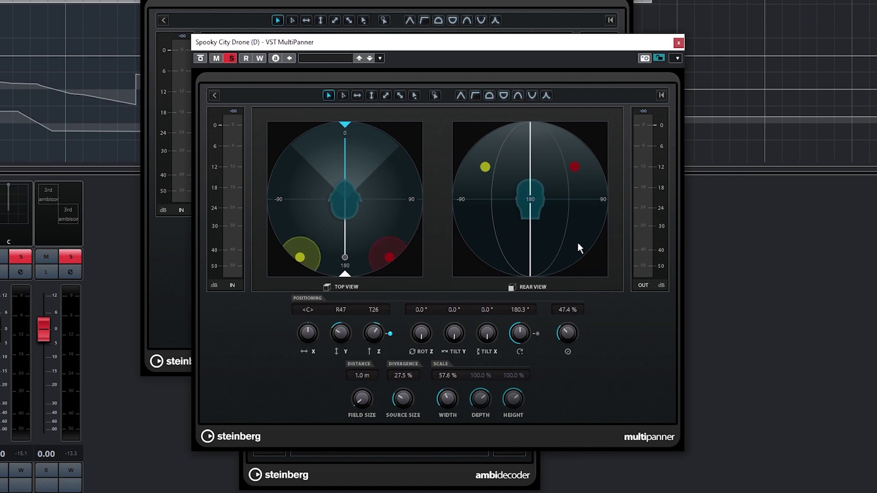
click(680, 46)
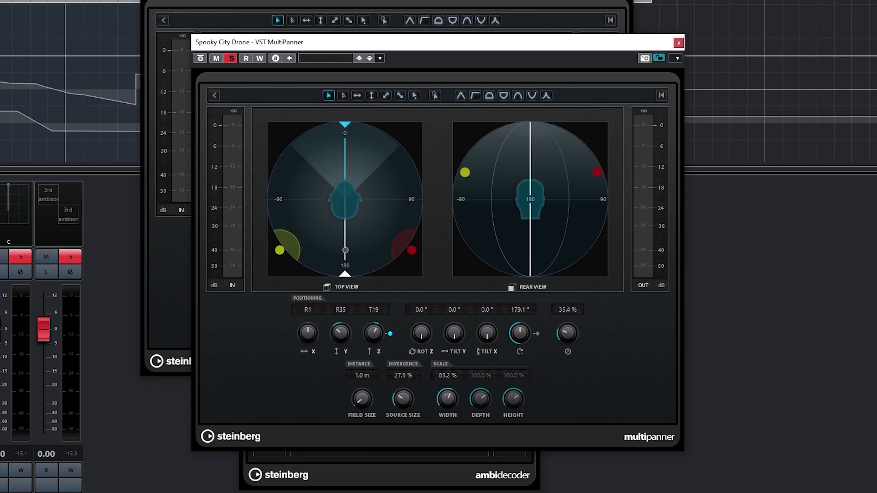
click(680, 43)
click(680, 43)
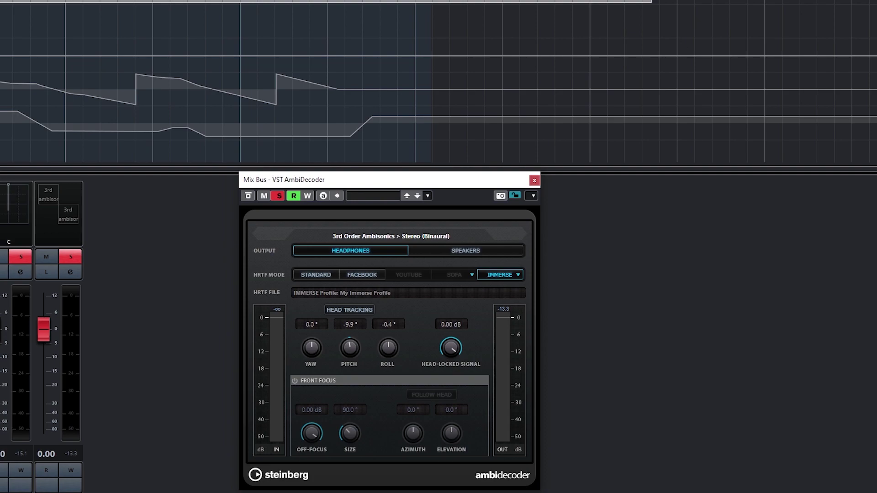
click(1, 9)
drag(475, 1, 684, 156)
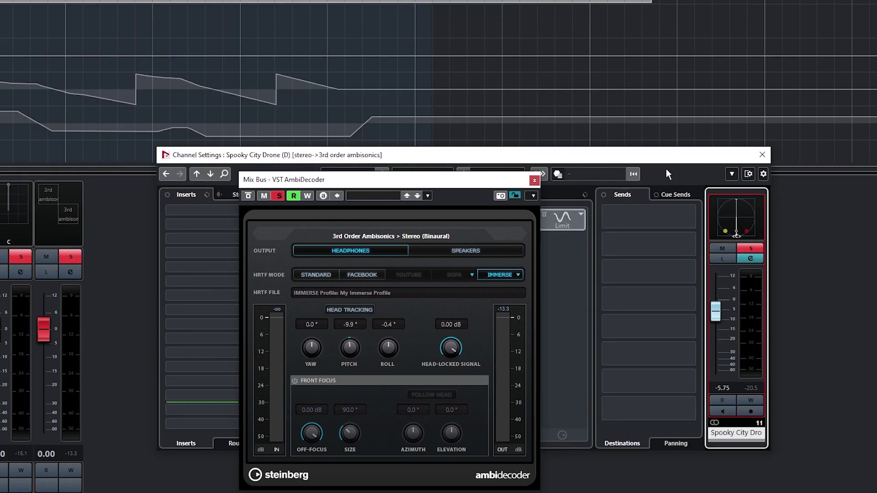
click(762, 155)
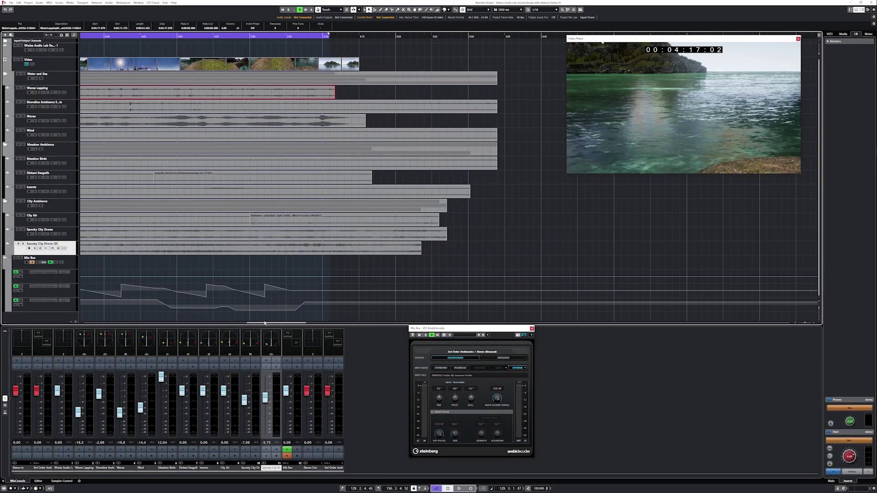
Step: Scroll the project window right to show the end of the ambience arrangement
drag(265, 323, 339, 325)
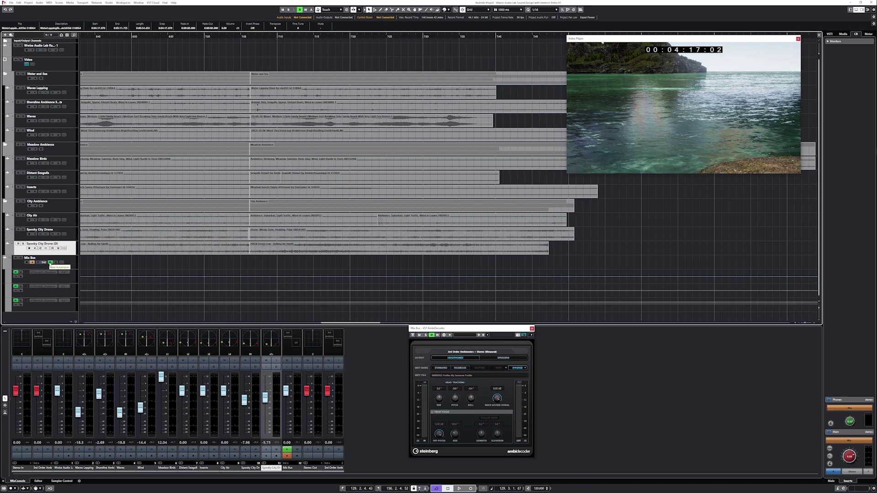
Step: Toggle Mix Bus Read automation off and on, then set locators from about 6:44 to 7:26
click(51, 262)
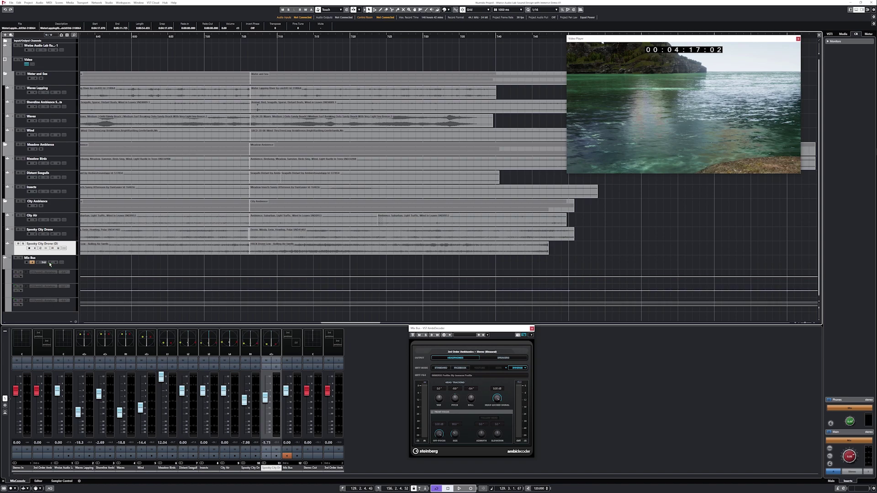
click(50, 262)
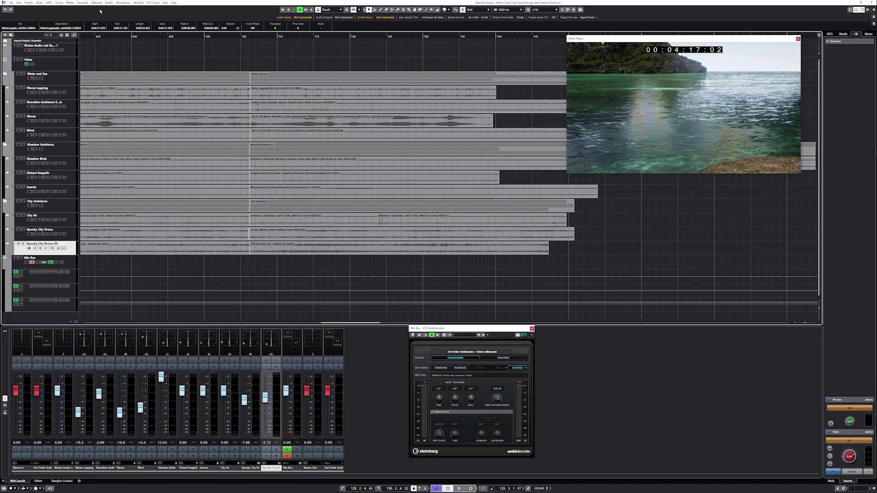
drag(110, 36, 367, 64)
click(397, 36)
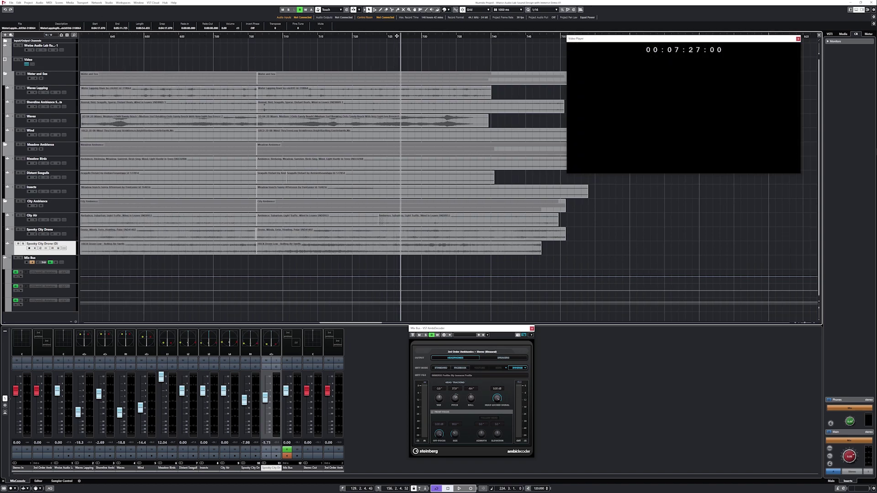
drag(396, 35, 220, 35)
drag(100, 32, 100, 32)
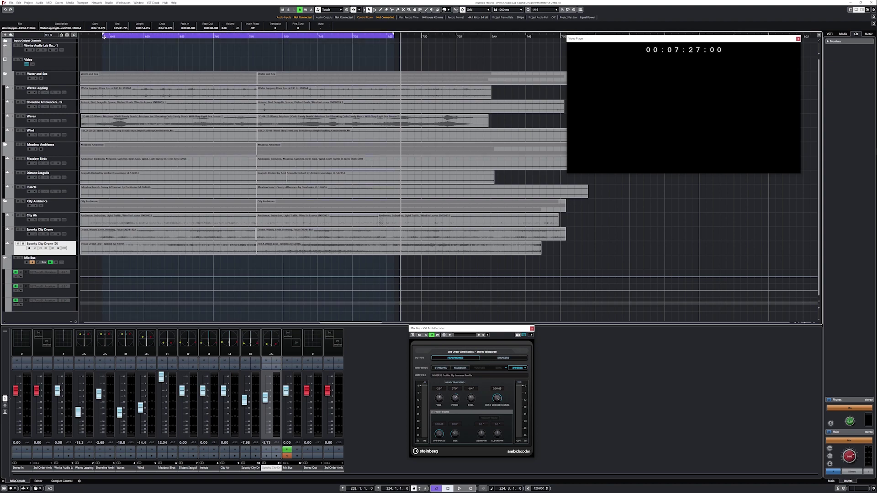
click(11, 3)
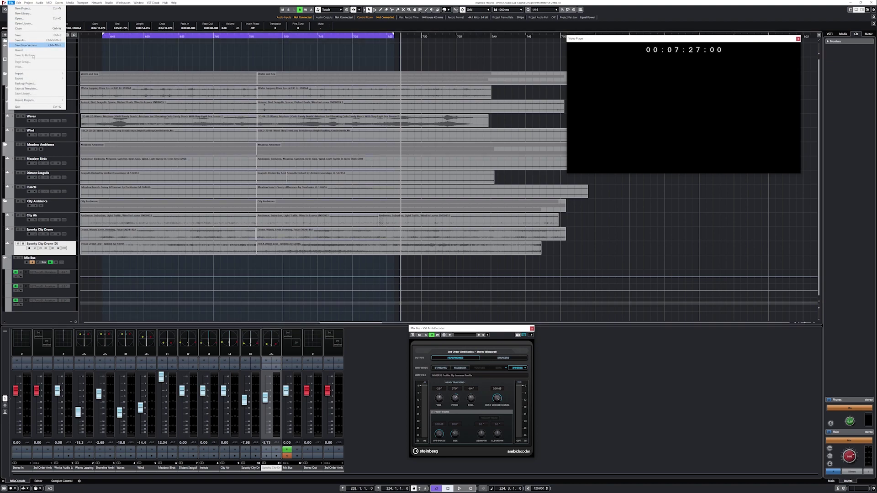
Step: Export the 3rd Order Ambisonics output as a Wave 44.1 kHz, 32-bit float mixdown
mouse_move(38, 79)
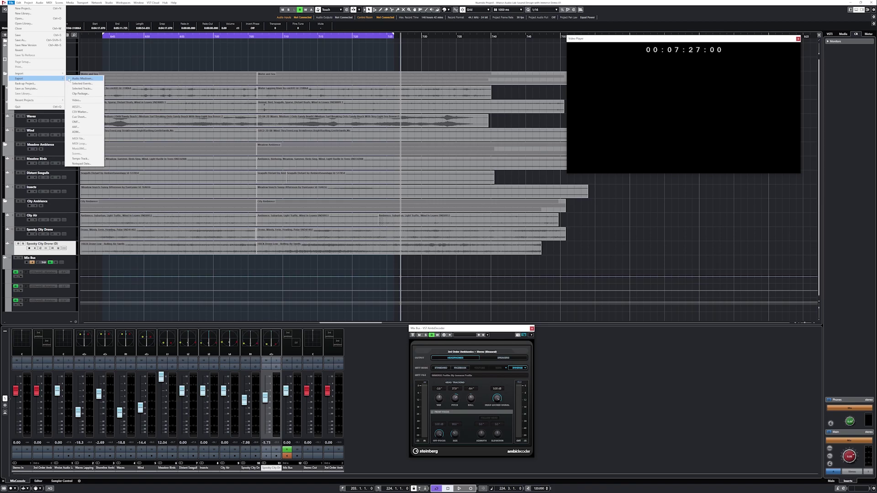
click(73, 79)
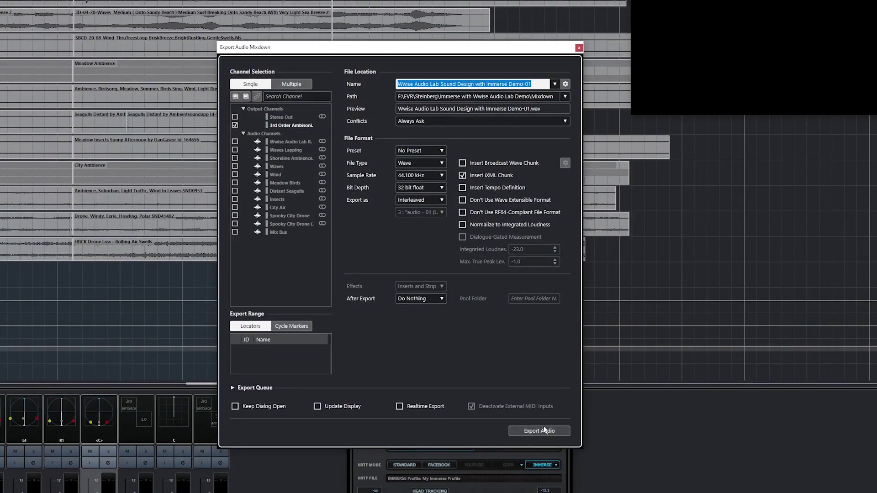
click(544, 431)
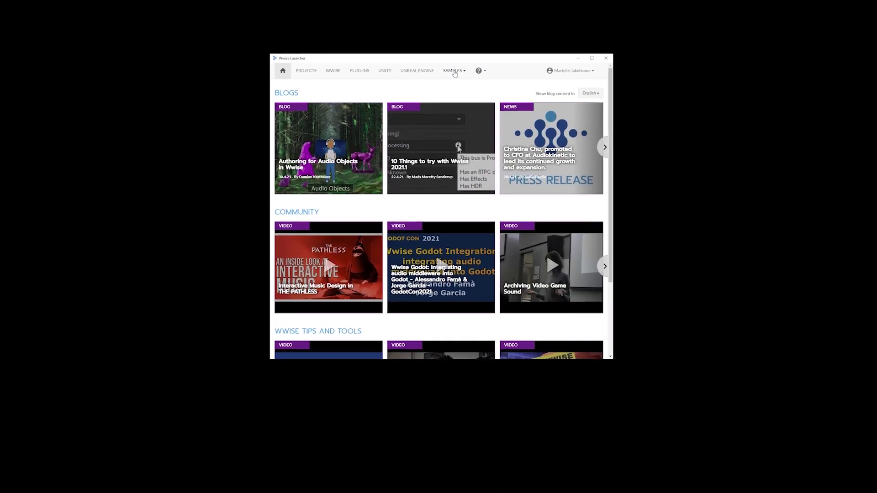
Step: Open the Wwise Audio Lab sample project in Wwise 2019.2.10.7490 from the Samples page
click(452, 55)
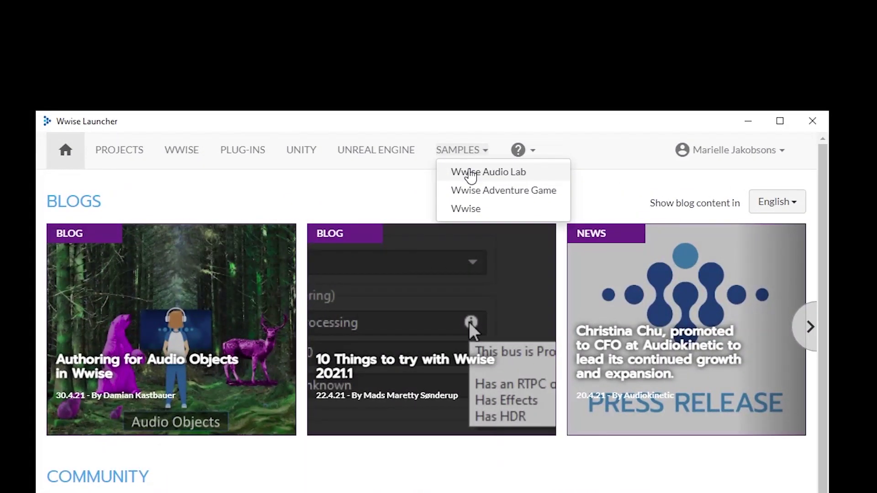
click(471, 173)
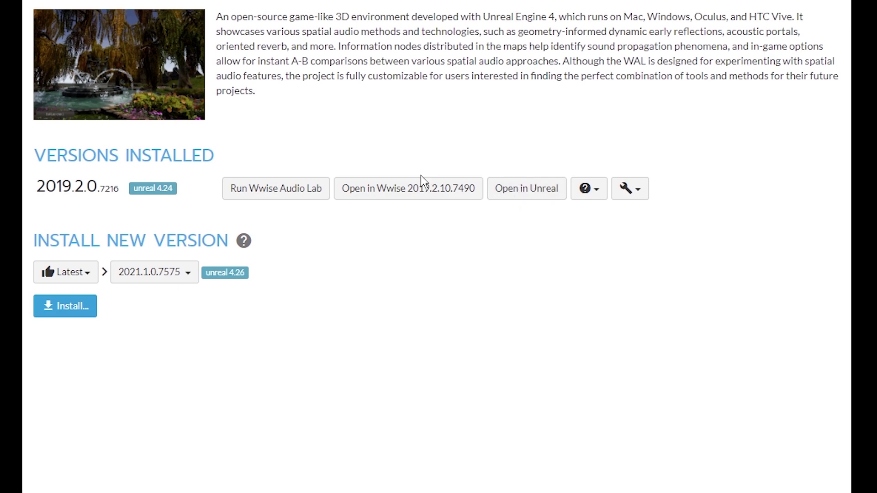
click(376, 194)
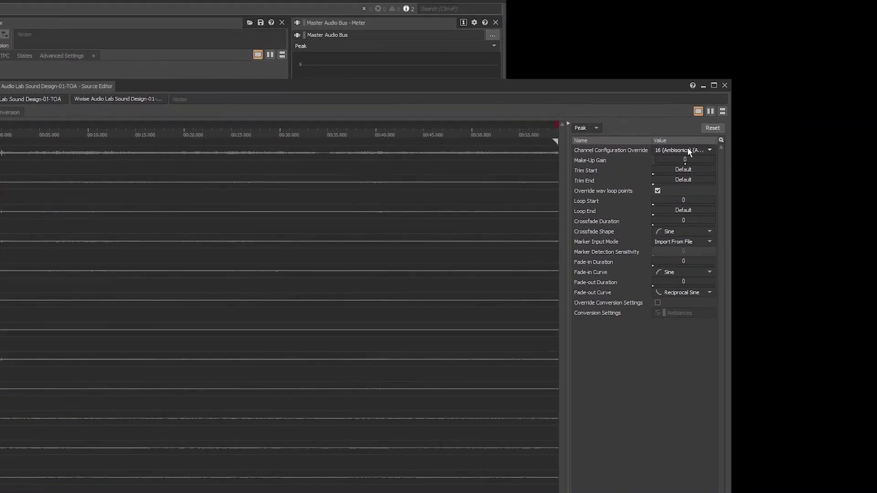
Step: Keep the Sound Design-01-TOA source's channel configuration override at 16 (Ambisonics)
click(857, 138)
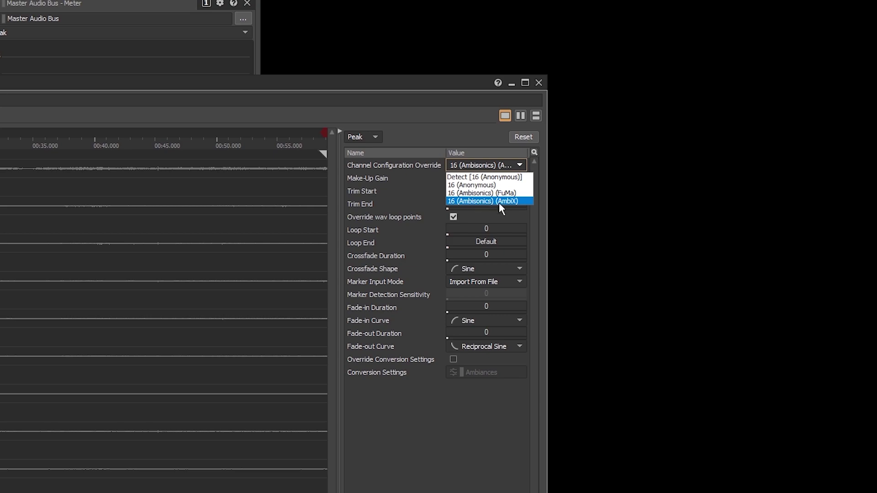
click(499, 202)
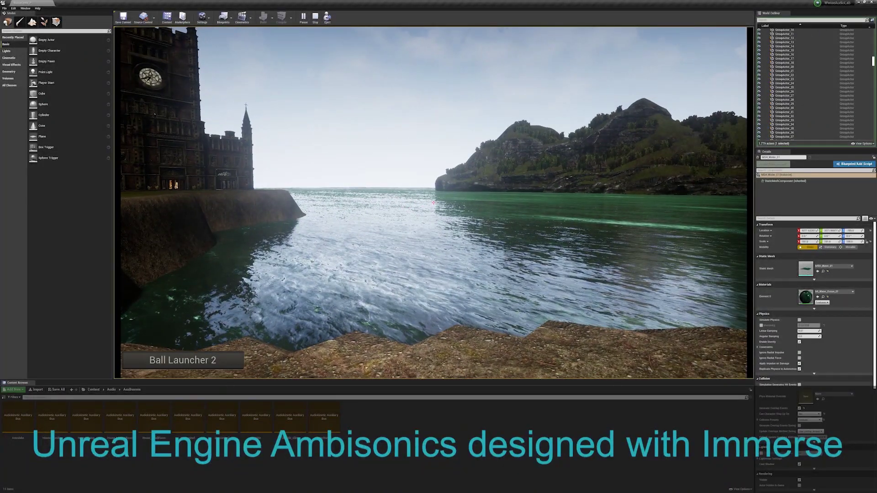
Step: Set the in-game Ambient Sources sound option to Ambisonics and resume play
key(Tab)
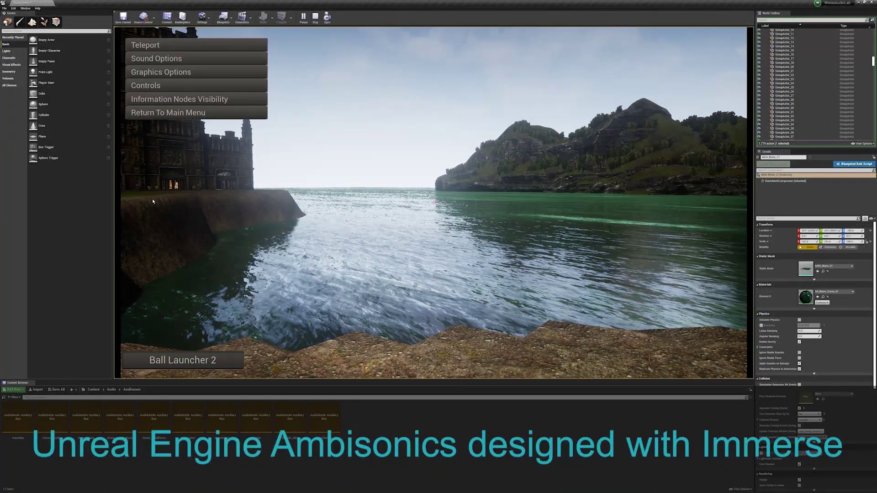
click(198, 60)
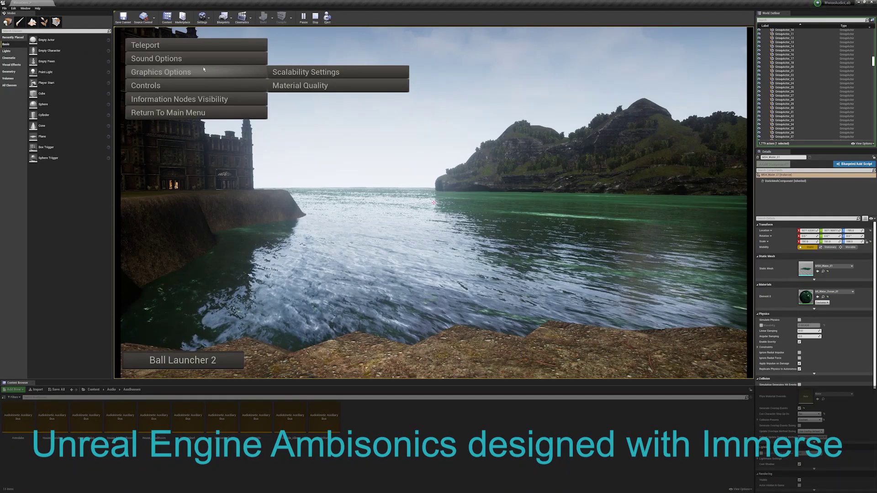
mouse_move(278, 60)
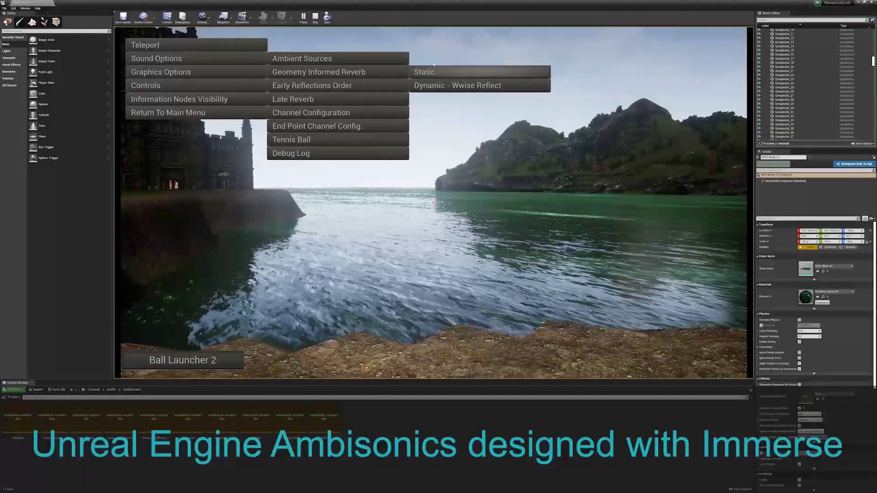
click(434, 72)
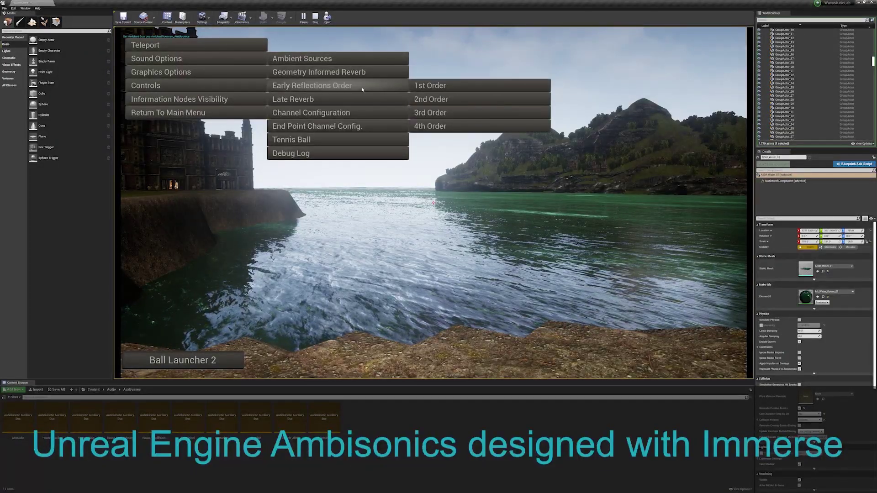
mouse_move(365, 113)
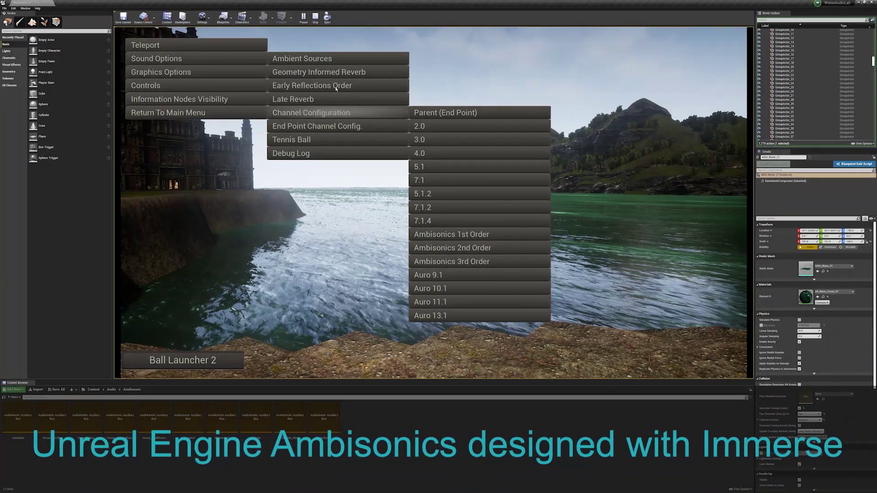
mouse_move(397, 127)
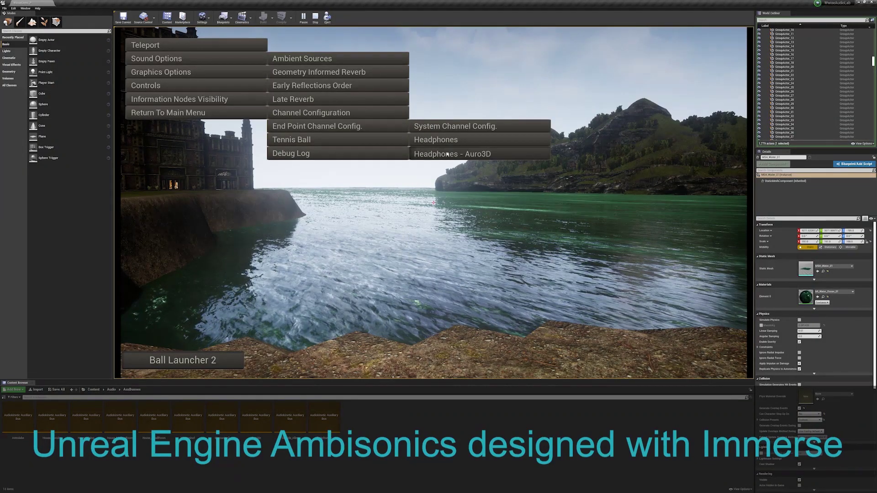
mouse_move(154, 46)
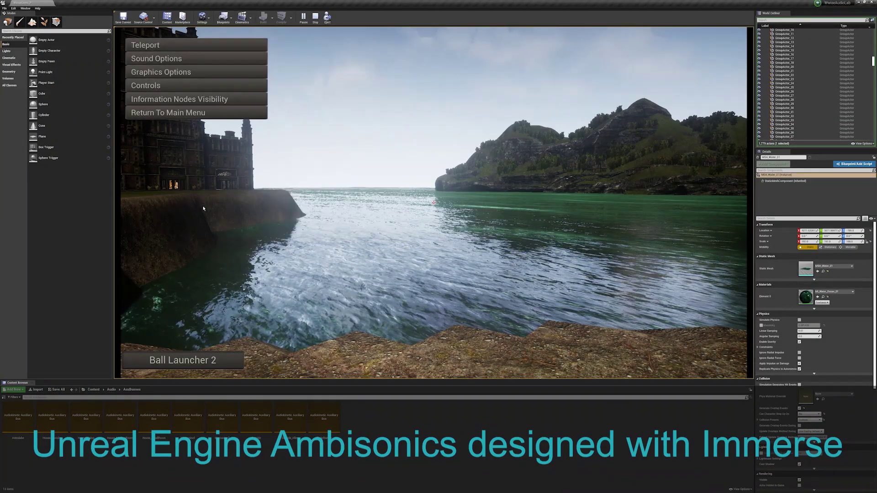
click(203, 209)
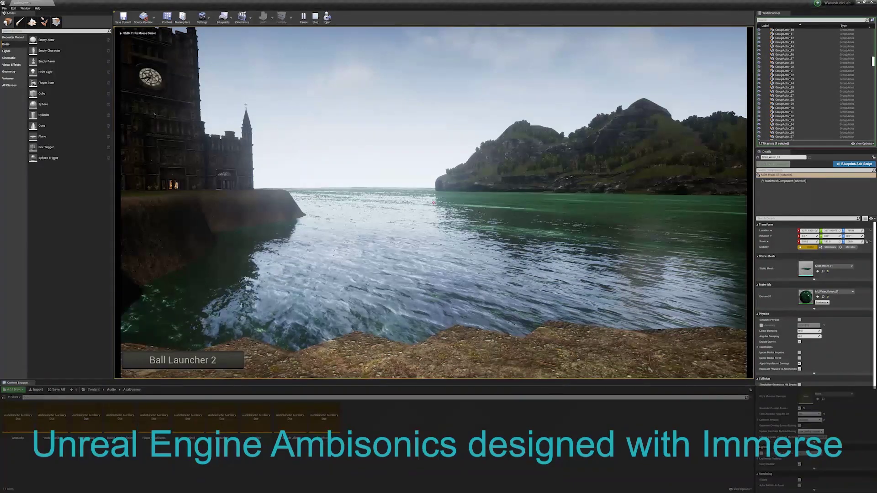
Step: Walk toward the shore and turn to face the island while the Ambisonic ambience plays
key(w)
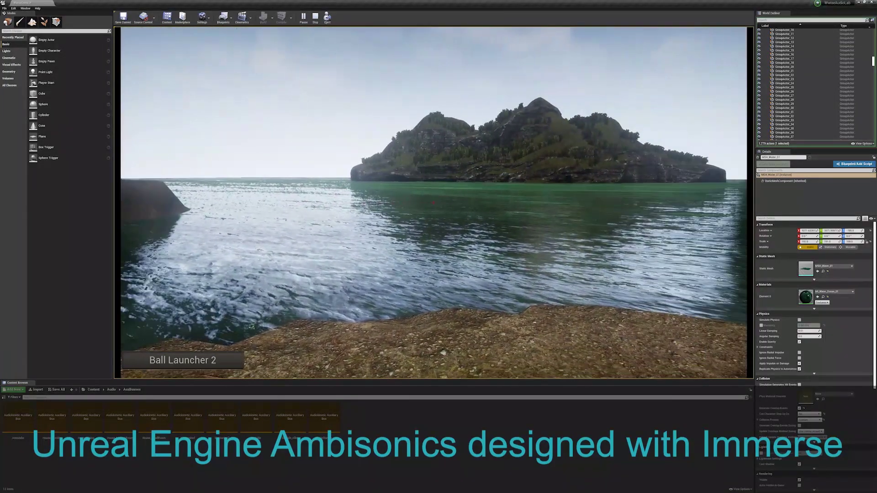
Step: Switch the in-game end point channel configuration to 2.0 stereo and resume play
key(m)
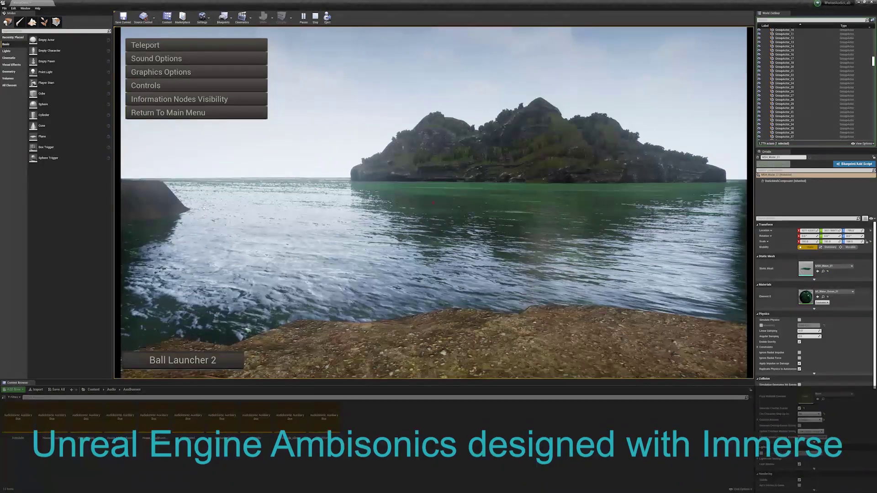
click(156, 46)
click(239, 62)
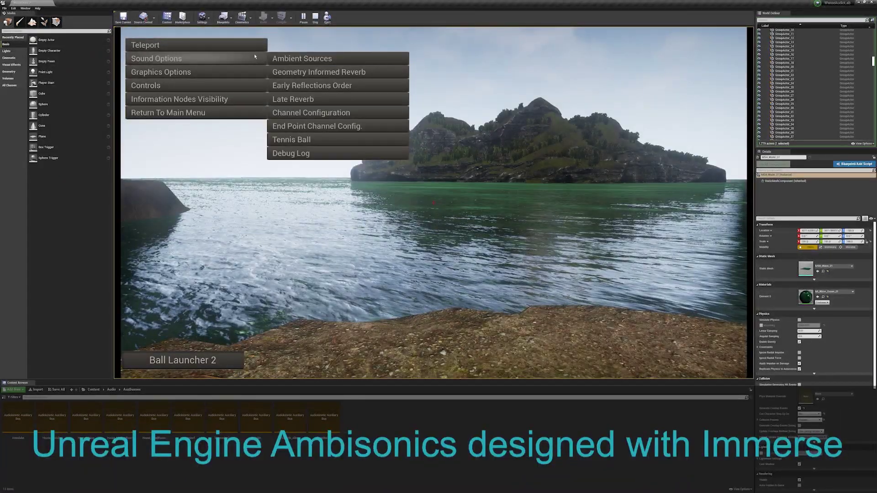
click(375, 141)
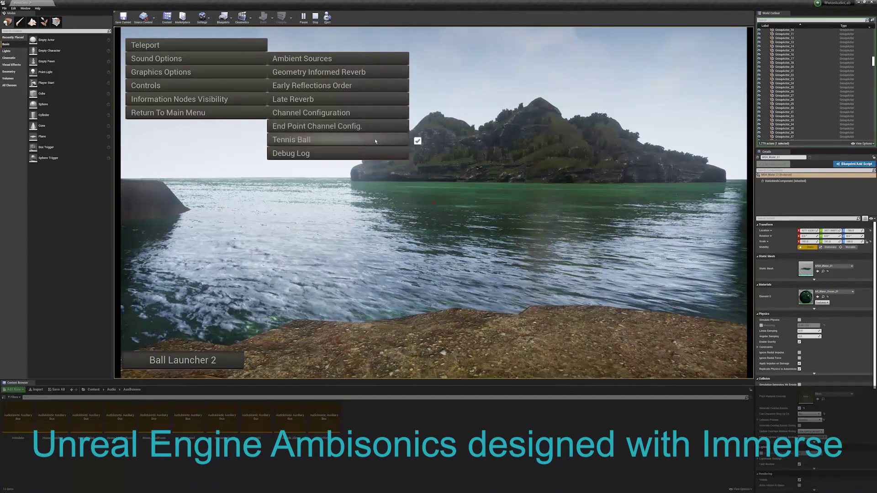
mouse_move(365, 117)
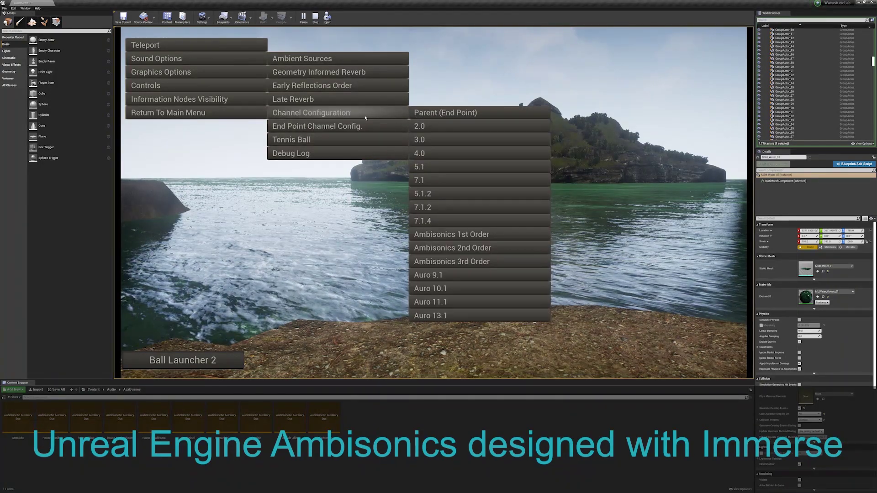
click(420, 129)
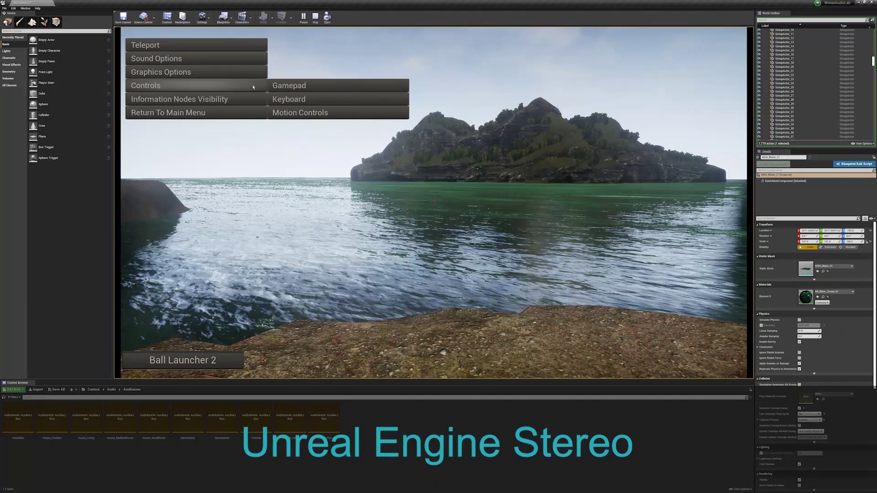
click(216, 171)
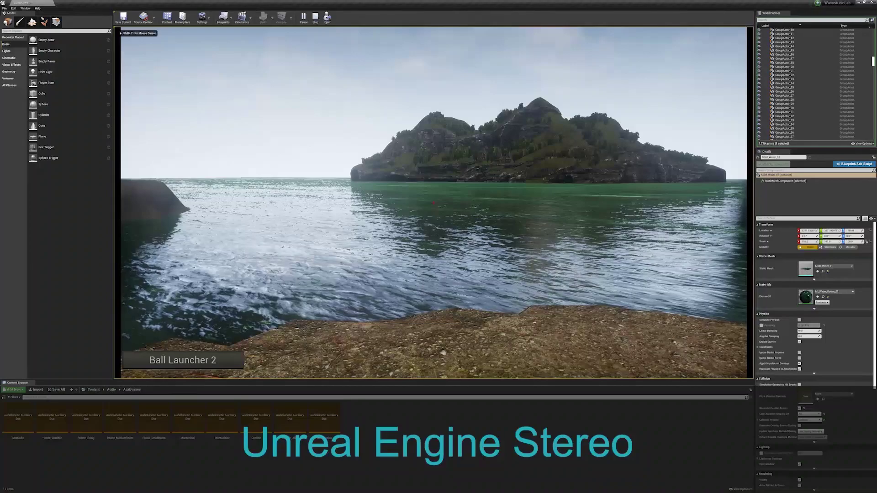
Step: Walk along the shore into the town and show the Sound Options' Channel Configuration choices
key(d)
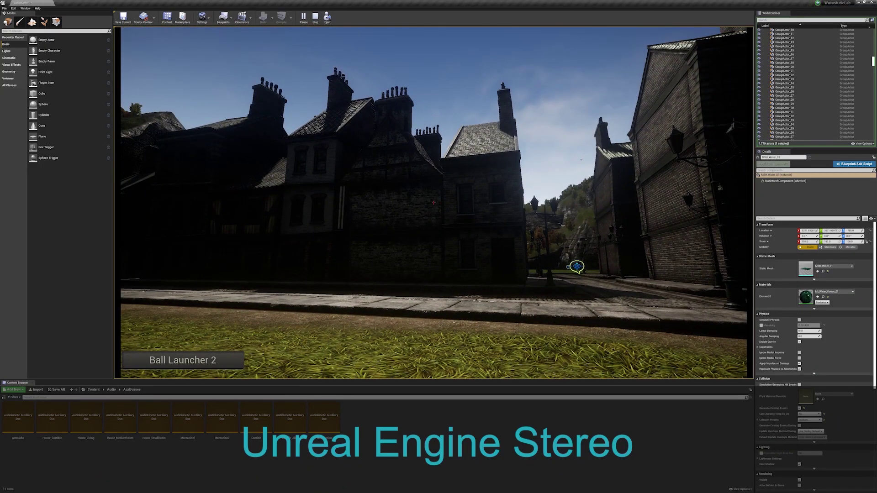
key(m)
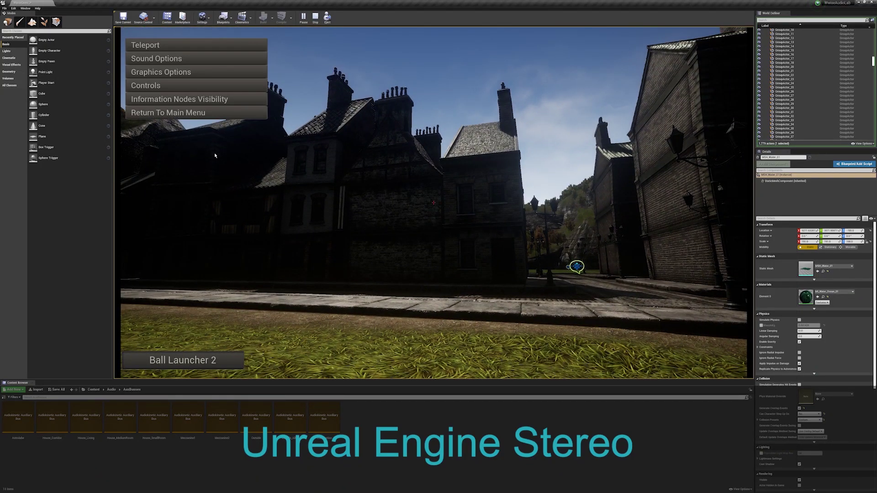
mouse_move(192, 61)
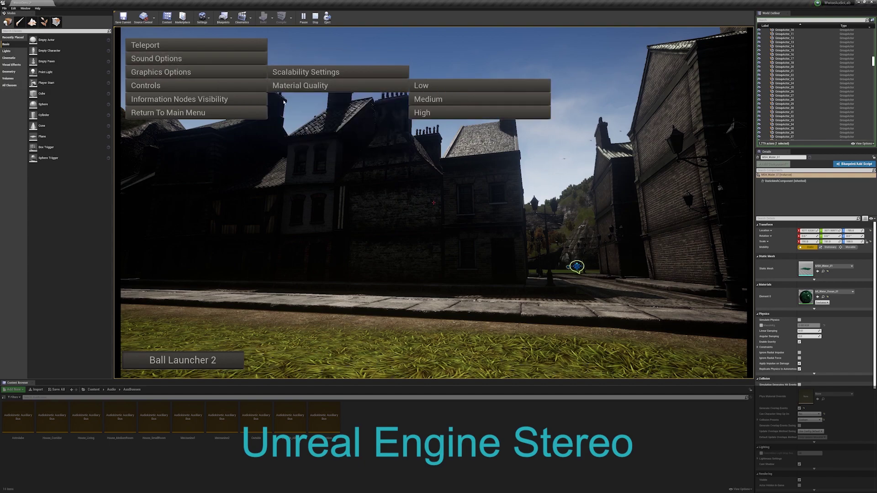
mouse_move(319, 78)
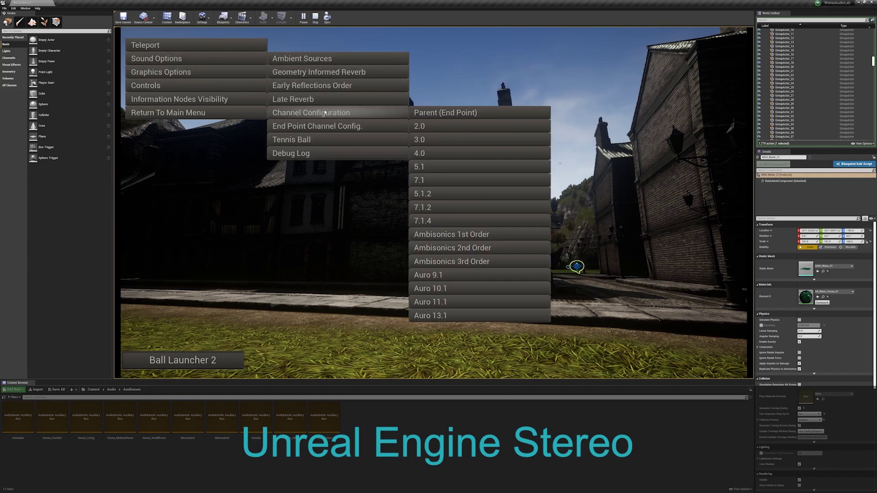
mouse_move(338, 113)
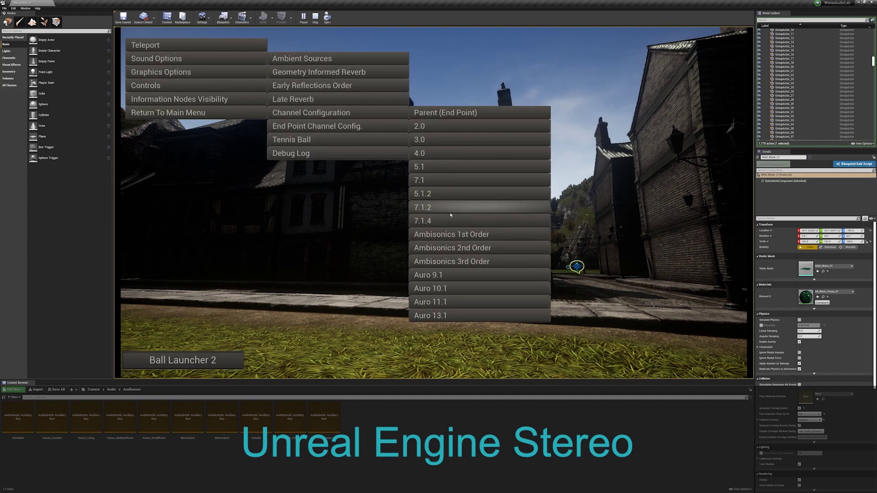